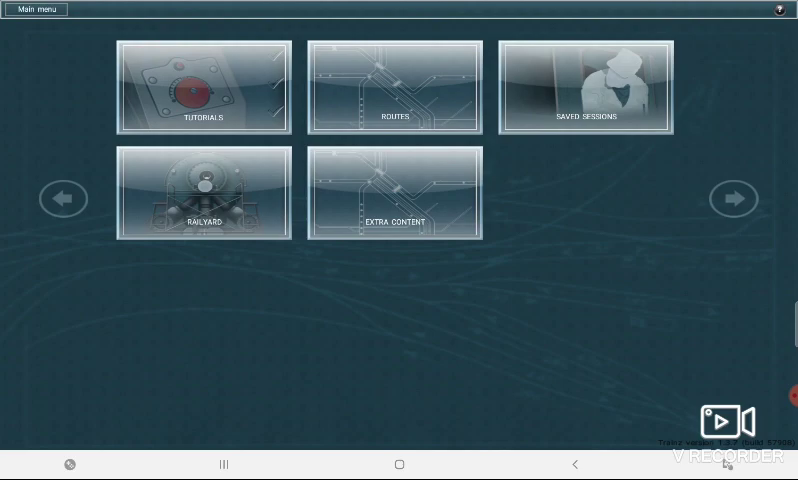
Open the Railyard, show the PRR 40' Boxcar, then Rheneas, and hide the list
click(204, 193)
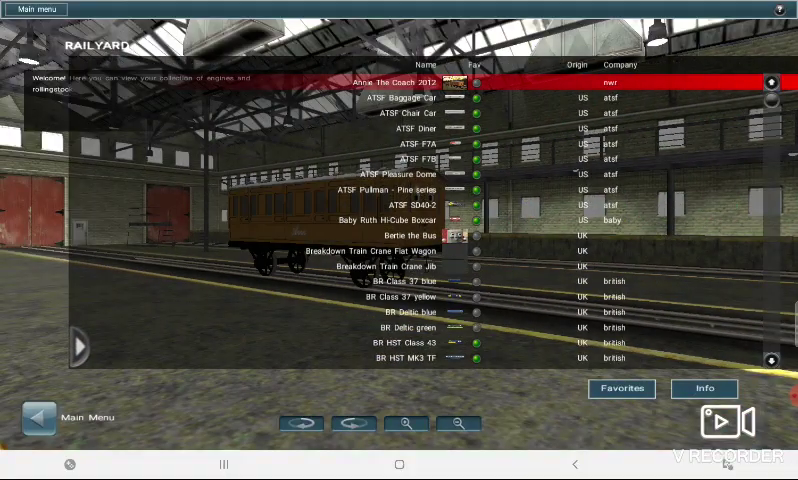
scroll(400, 215, down, 5)
scroll(400, 215, down, 5)
scroll(400, 215, down, 5)
scroll(400, 215, down, 5)
scroll(400, 215, up, 5)
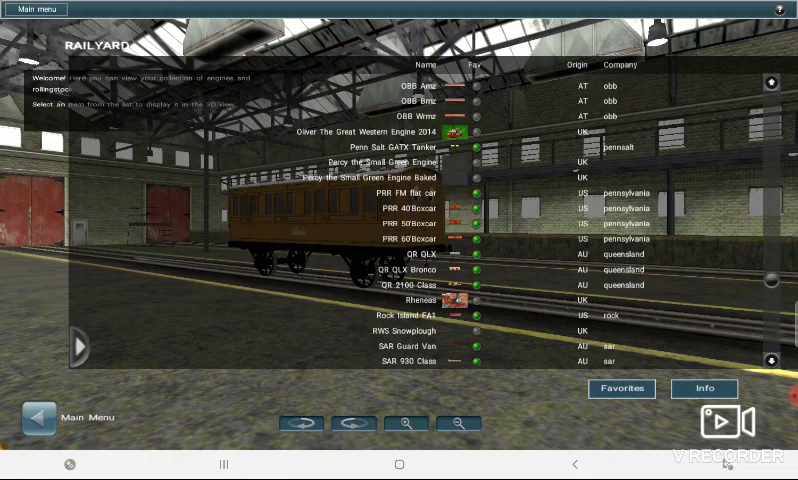
scroll(400, 215, up, 1)
scroll(400, 215, up, 3)
scroll(400, 215, up, 5)
scroll(400, 215, up, 5)
scroll(400, 215, down, 10)
scroll(400, 215, down, 5)
click(410, 317)
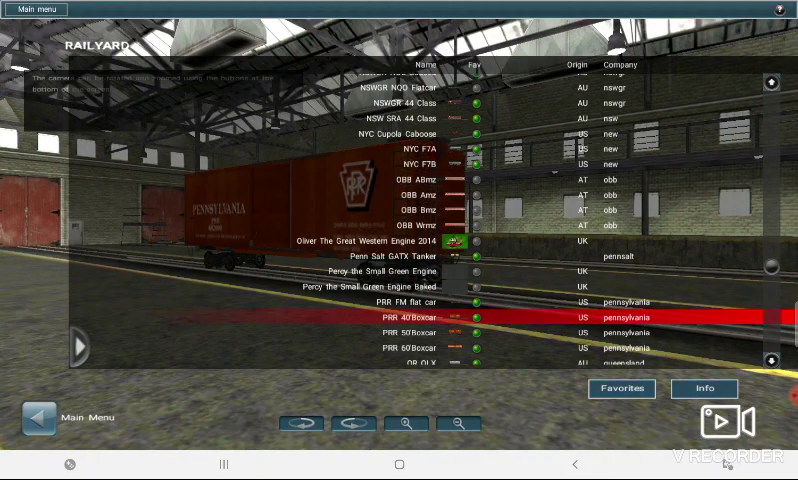
scroll(400, 215, down, 5)
click(410, 221)
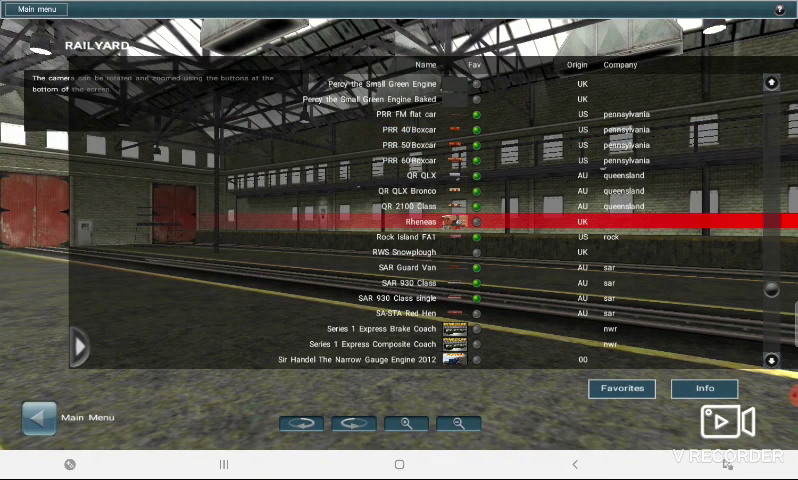
click(78, 347)
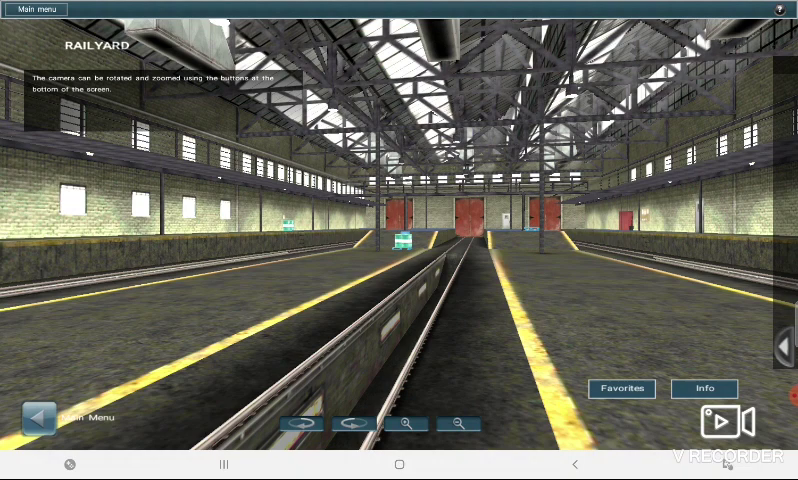
In the file manager, browse original > Hash-31 > edit f47di4xd79, then back out to original
click(224, 464)
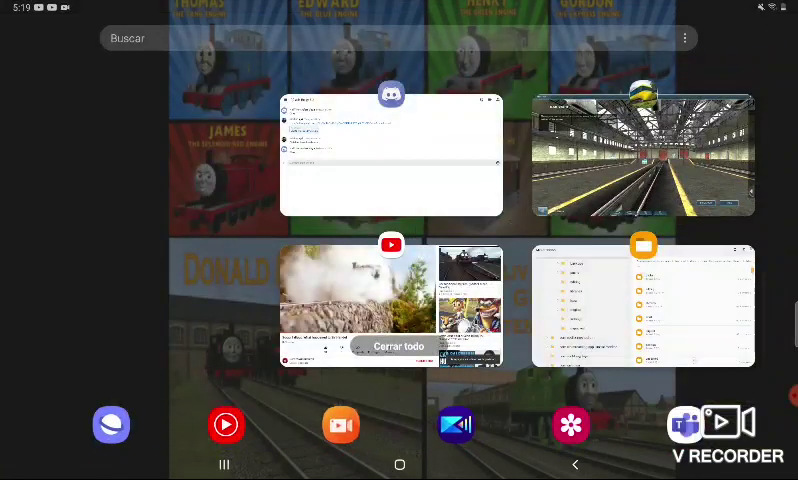
drag(391, 117, 391, 10)
click(643, 305)
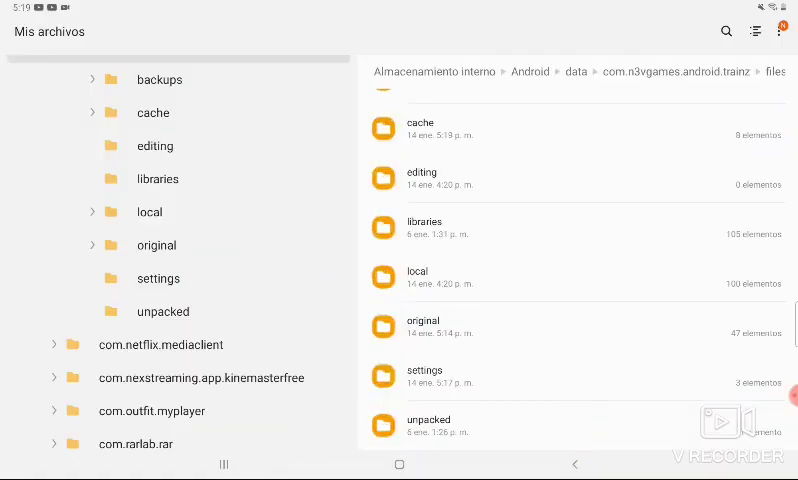
scroll(577, 250, down, 1)
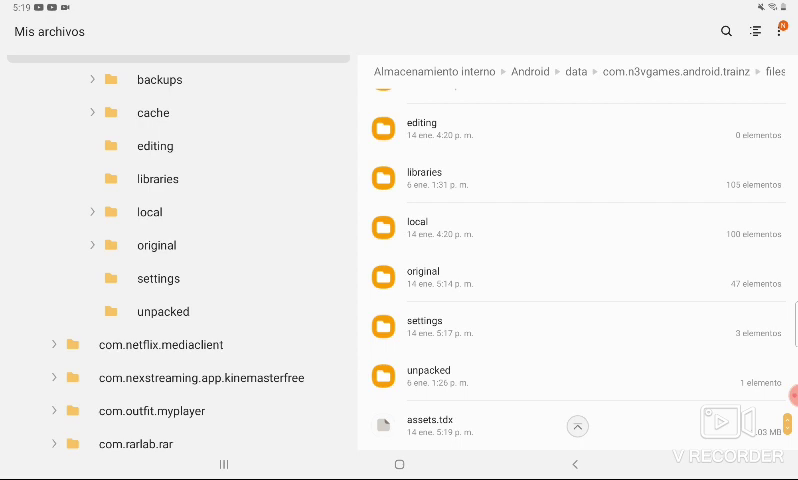
click(480, 277)
scroll(577, 270, down, 10)
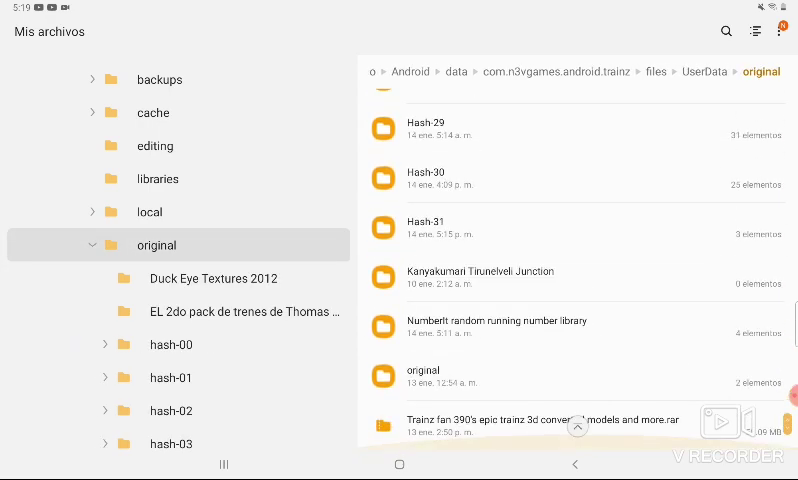
click(480, 227)
click(441, 117)
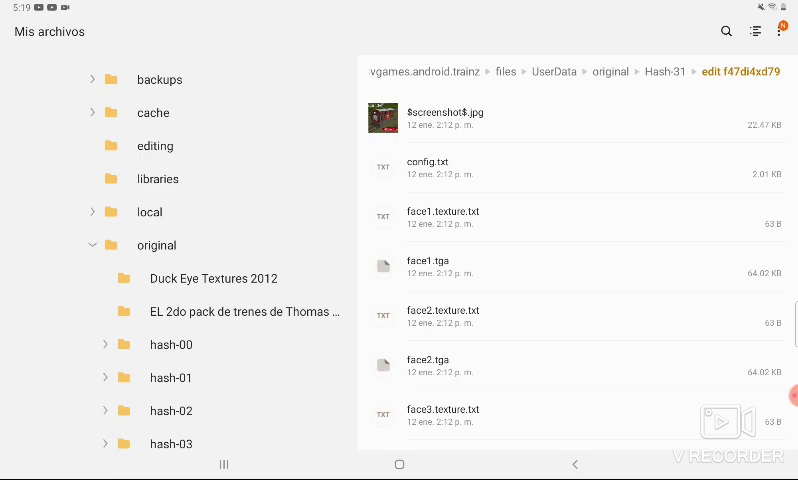
key(Escape)
key(Escape)
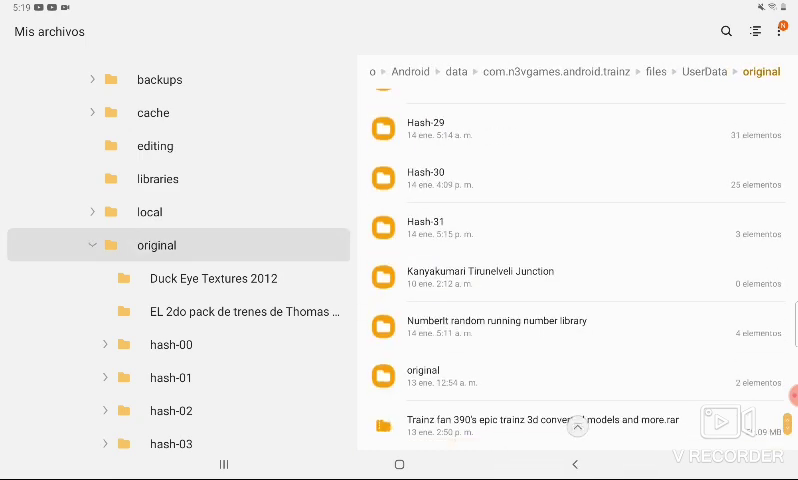
key(Escape)
scroll(578, 260, down, 1)
Move the assets.tdx file to the trash
click(500, 425)
click(780, 442)
click(705, 417)
click(224, 464)
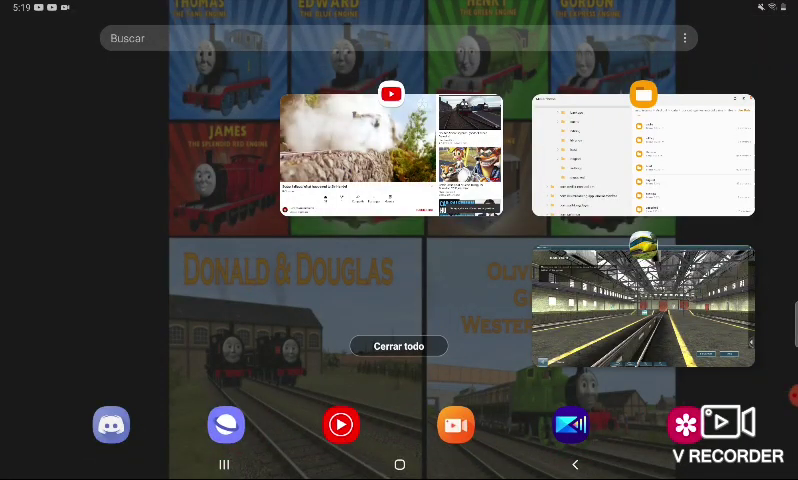
Swipe the Trainz card away in Recents to close the game completely
click(643, 305)
click(224, 464)
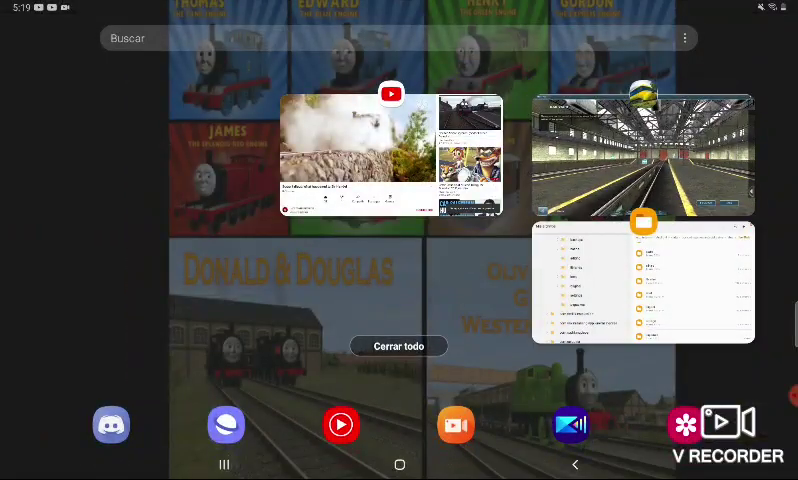
drag(643, 160, 643, 20)
click(645, 155)
click(224, 464)
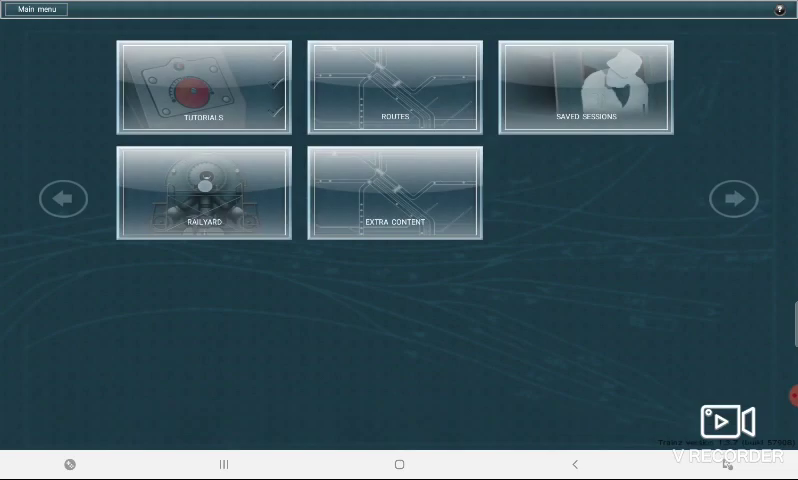
Open the Railyard, select Rheneas and hide the list, leaving the yard empty
click(203, 192)
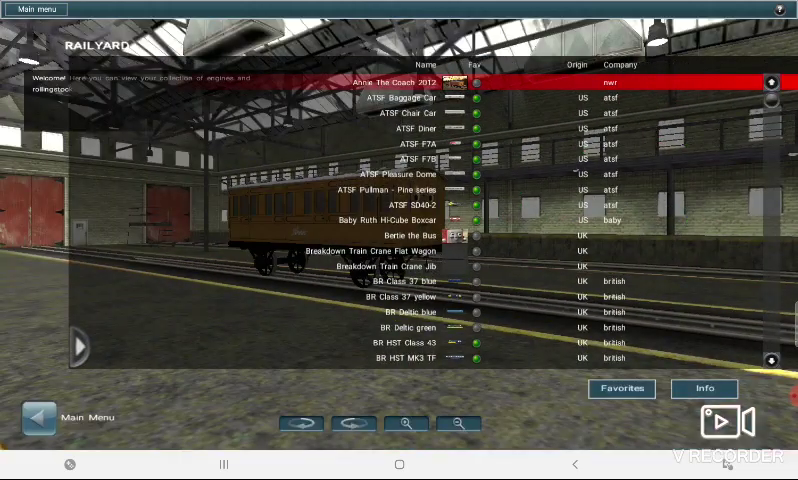
scroll(400, 220, down, 10)
click(400, 243)
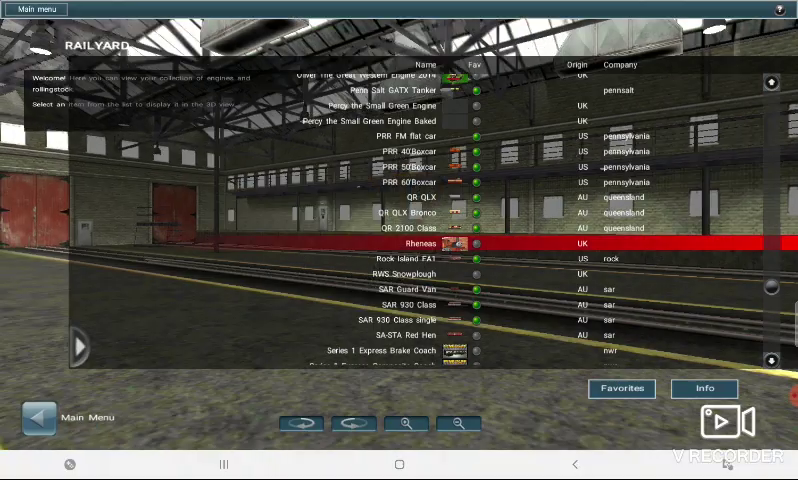
click(78, 347)
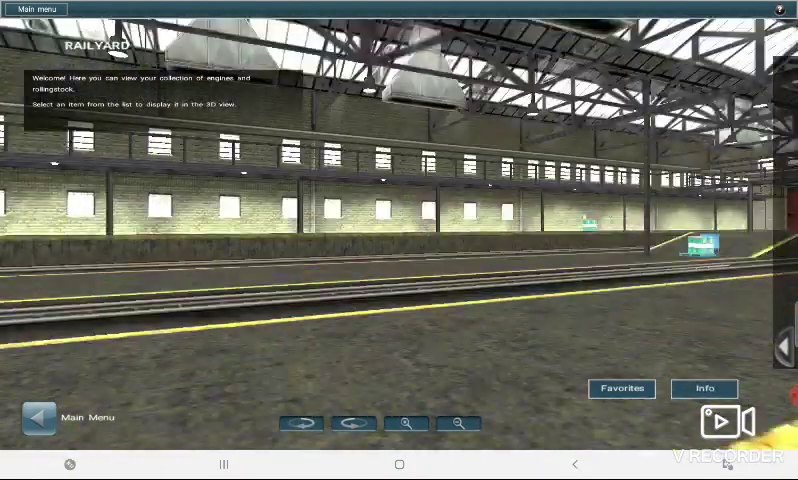
Try the Penn Salt tanker and brake coach, then display Oliver in the yard
click(783, 347)
click(380, 90)
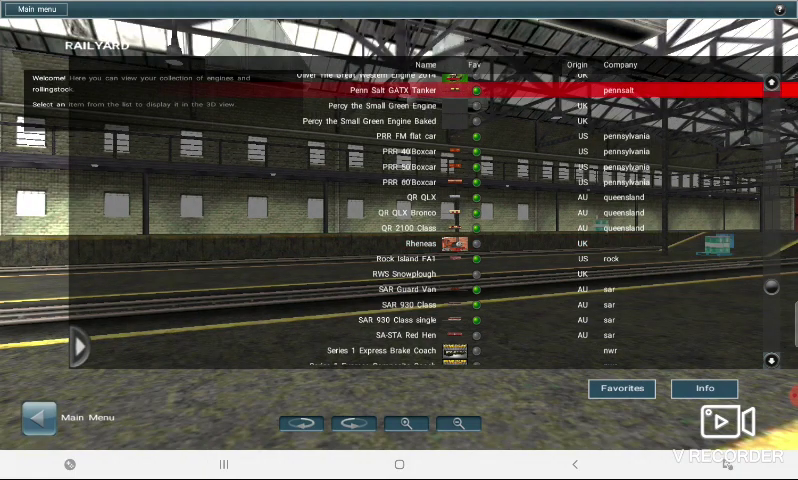
click(380, 350)
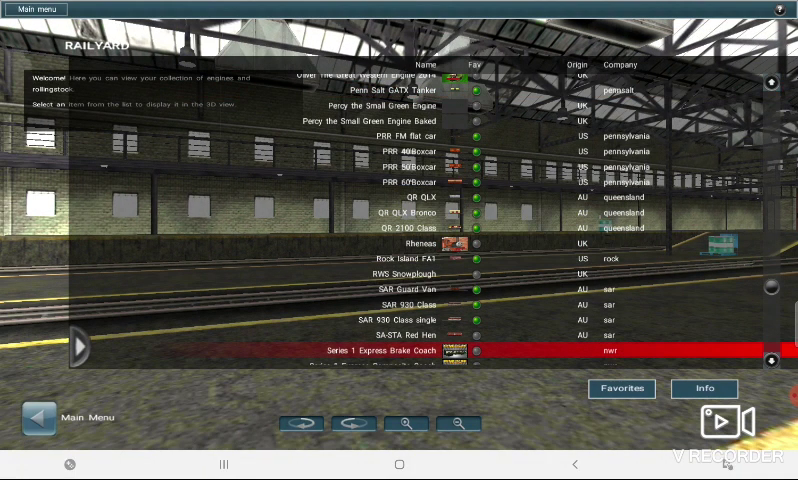
click(380, 75)
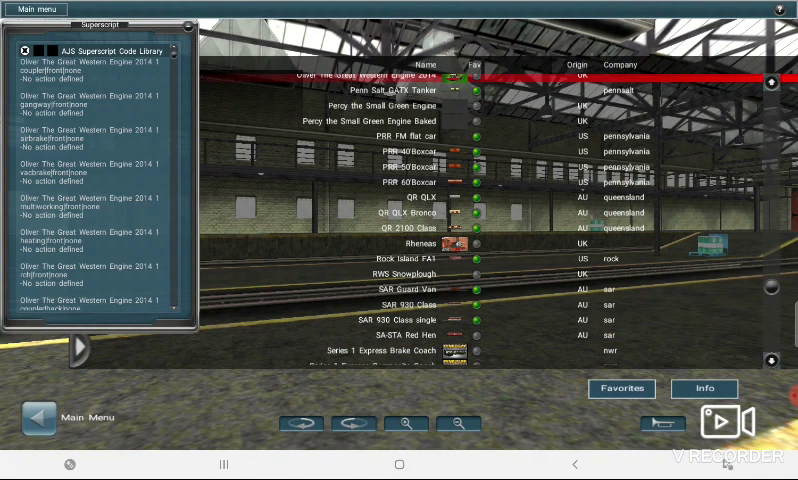
click(188, 27)
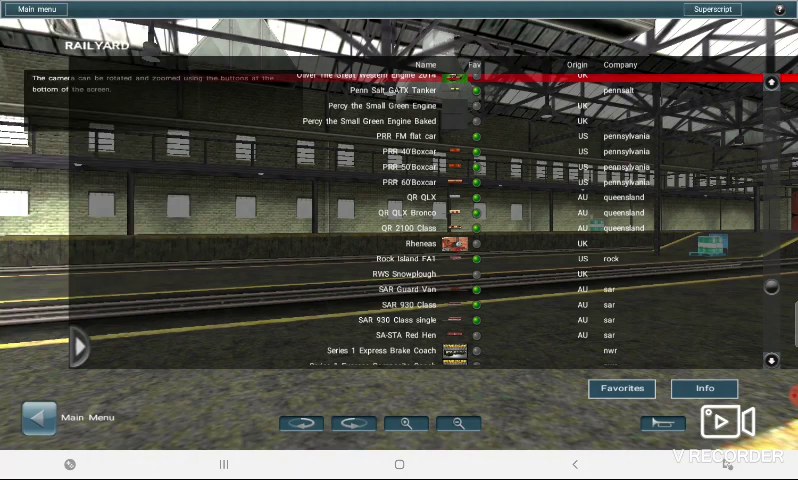
click(77, 347)
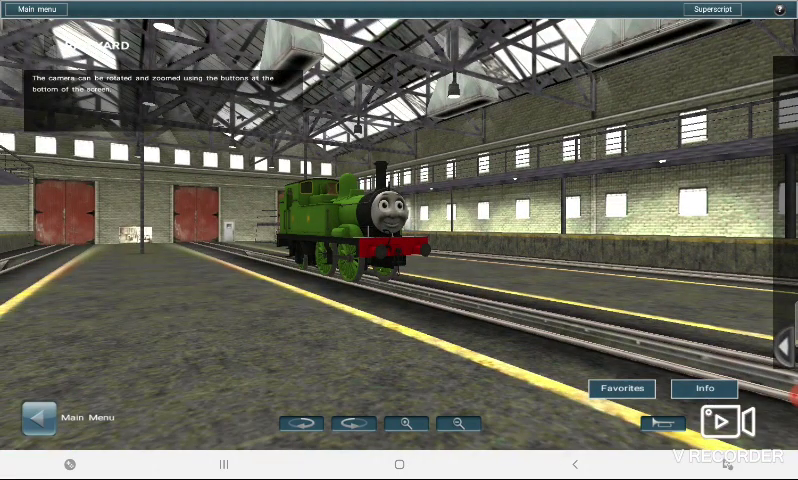
Select Rheneas again and hide the list to confirm the yard stays empty
click(784, 346)
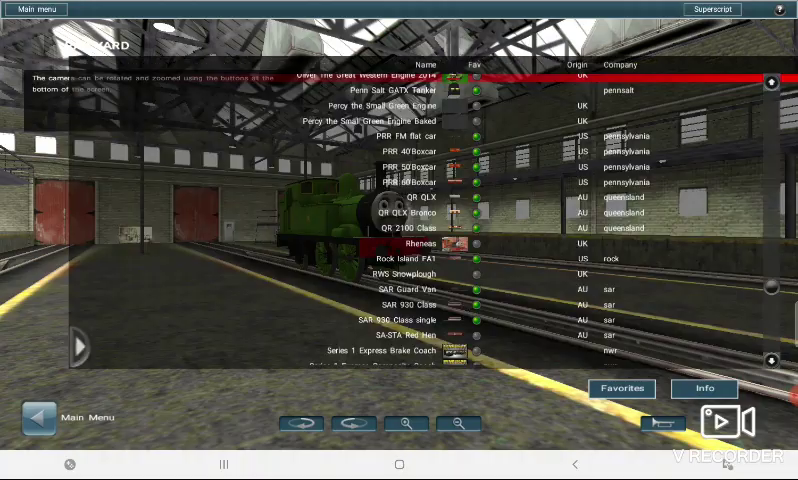
click(420, 243)
click(77, 347)
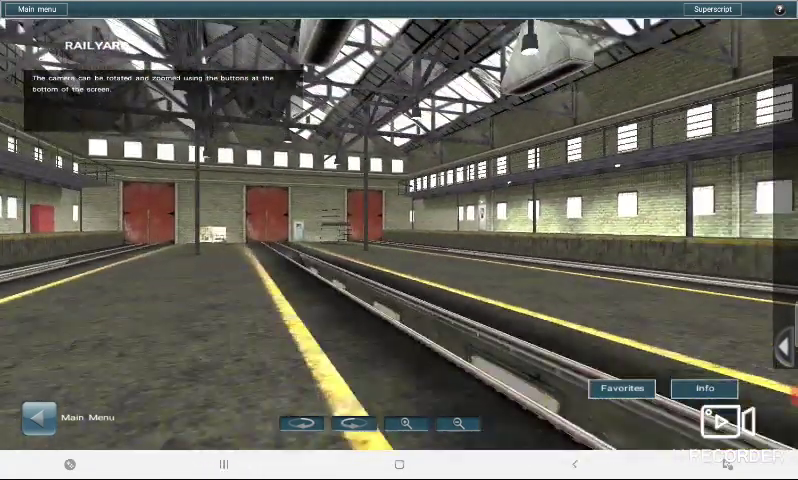
click(784, 346)
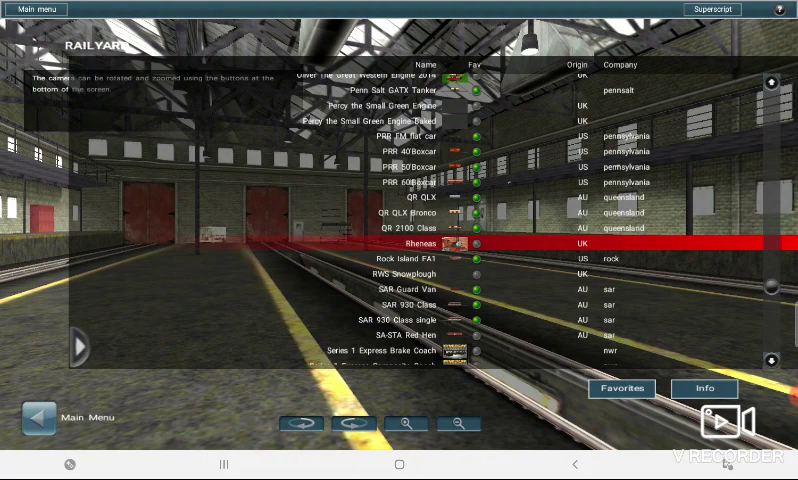
scroll(430, 220, down, 10)
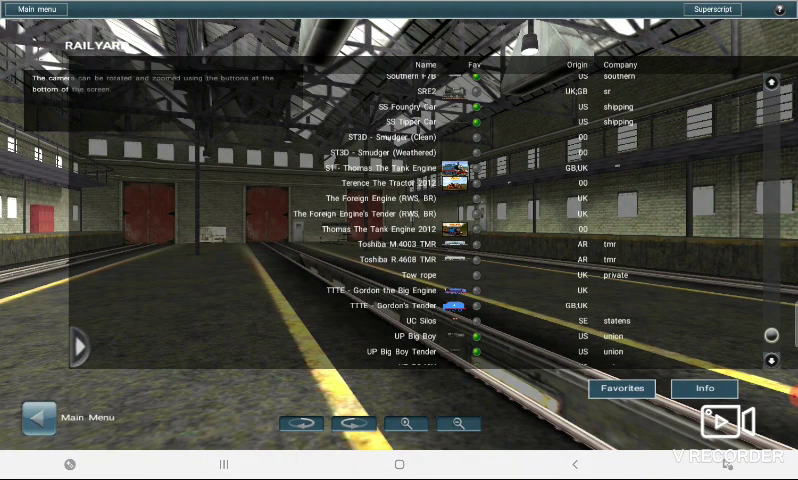
scroll(430, 220, down, 3)
scroll(430, 220, up, 10)
scroll(430, 220, up, 5)
scroll(430, 220, up, 5)
scroll(430, 220, up, 4)
scroll(430, 220, up, 4)
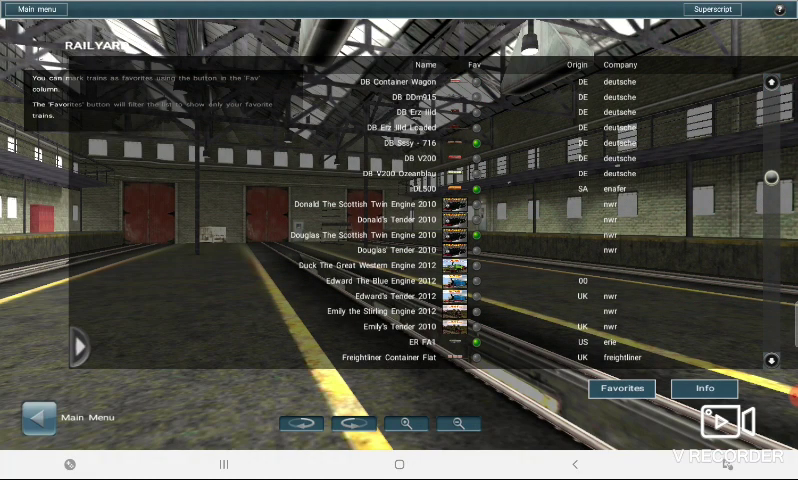
scroll(430, 220, down, 5)
scroll(430, 220, up, 5)
scroll(430, 220, up, 2)
scroll(430, 220, down, 7)
scroll(430, 220, down, 12)
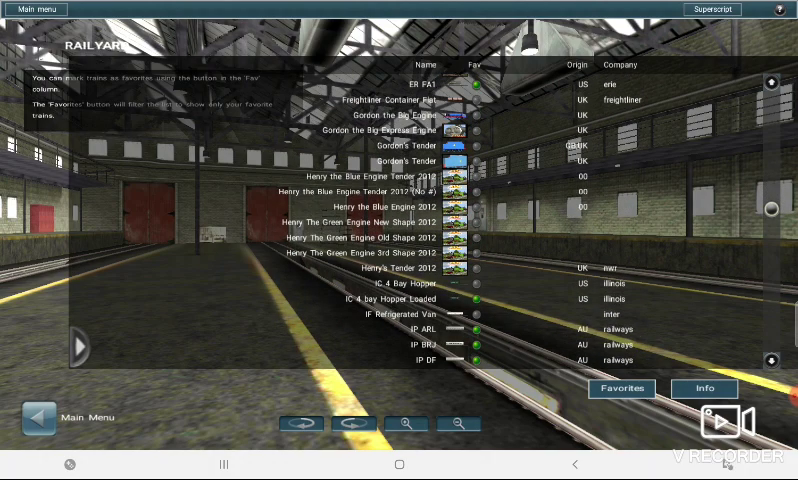
scroll(430, 220, up, 2)
scroll(430, 220, up, 10)
scroll(430, 220, up, 14)
scroll(430, 220, up, 6)
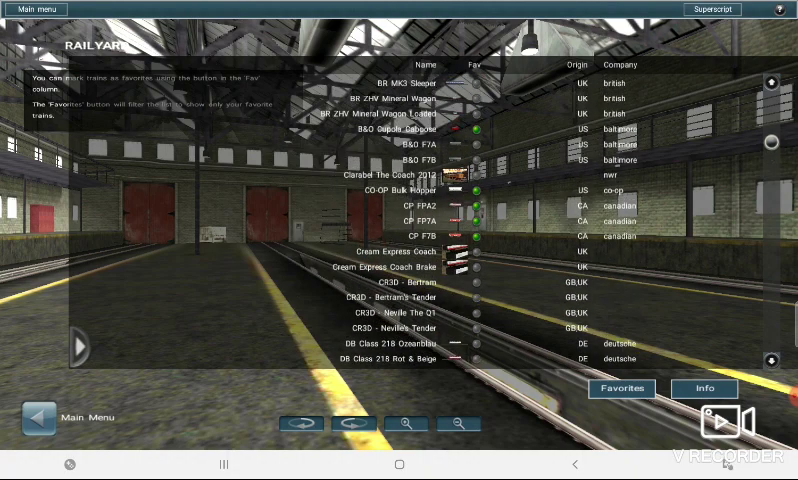
scroll(430, 220, down, 5)
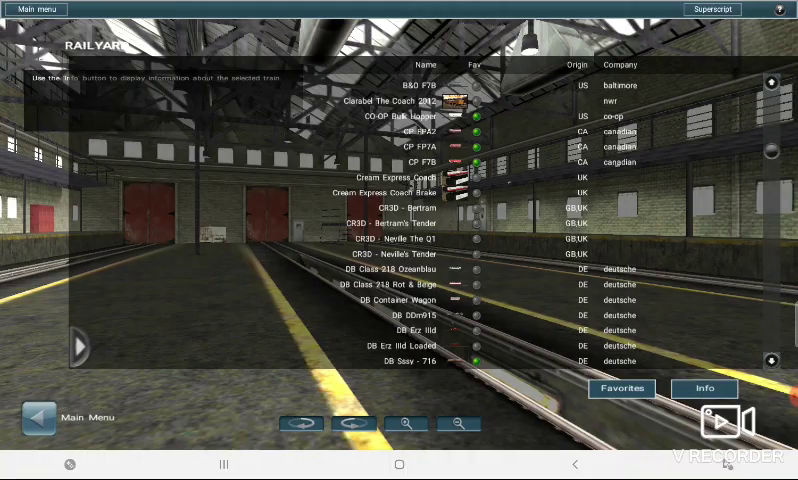
Leave Trainz Simulator for the Android home screen
click(399, 464)
Open recent apps, showing YouTube, Trainz Simulator and the file manager
click(224, 464)
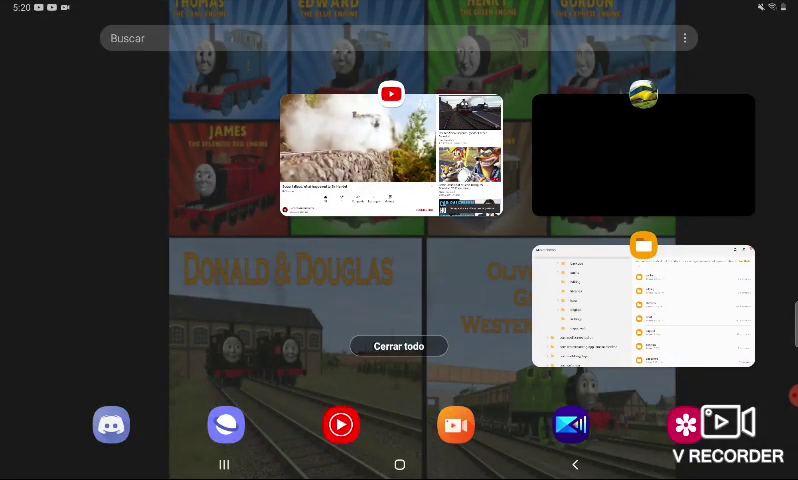